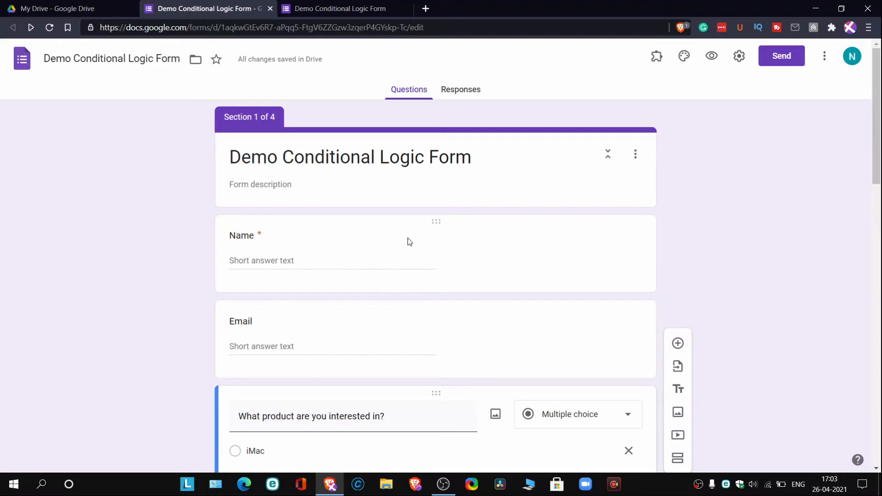
Step: Examine the form's first section, including the Name, Email and "What product are you interested in?" questions
{"action": "scroll", "coordinate": [407, 242], "scroll_direction": "down", "scroll_amount": 4}
{"action": "scroll", "coordinate": [498, 161], "scroll_direction": "up", "scroll_amount": 4}
{"action": "scroll", "coordinate": [463, 220], "scroll_direction": "down", "scroll_amount": 3}
{"action": "scroll", "coordinate": [465, 168], "scroll_direction": "up", "scroll_amount": 3}
{"action": "scroll", "coordinate": [355, 180], "scroll_direction": "down", "scroll_amount": 3}
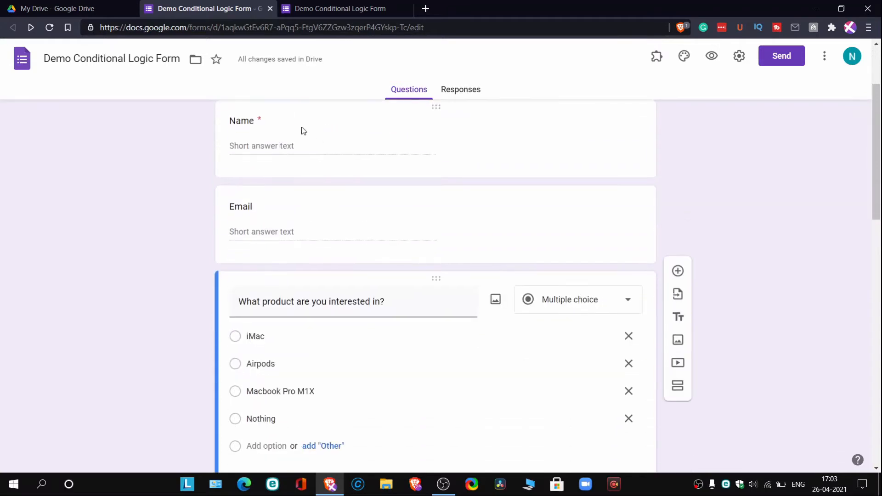
{"action": "scroll", "coordinate": [349, 209], "scroll_direction": "down", "scroll_amount": 3}
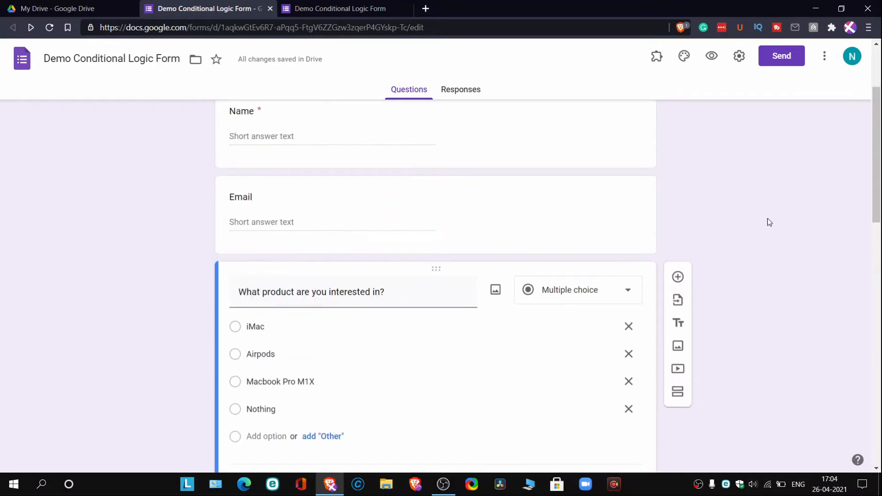
{"action": "scroll", "coordinate": [766, 222], "scroll_direction": "up", "scroll_amount": 3}
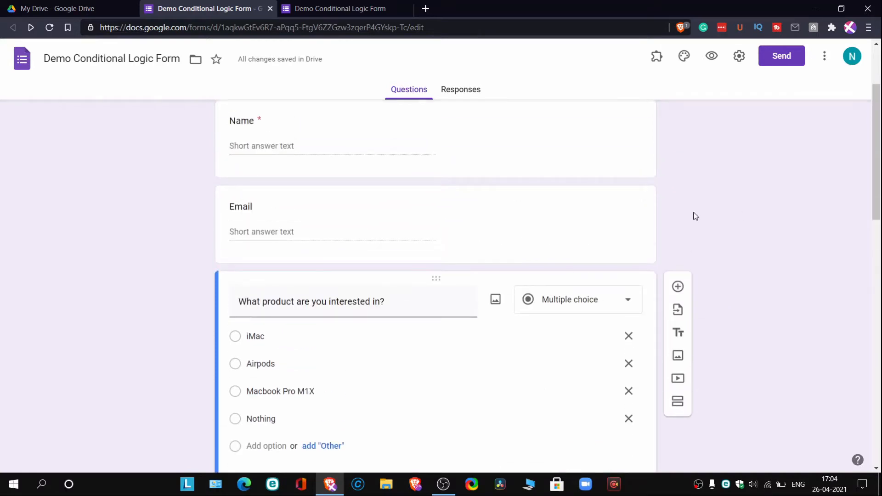
{"action": "scroll", "coordinate": [385, 149], "scroll_direction": "down", "scroll_amount": 3}
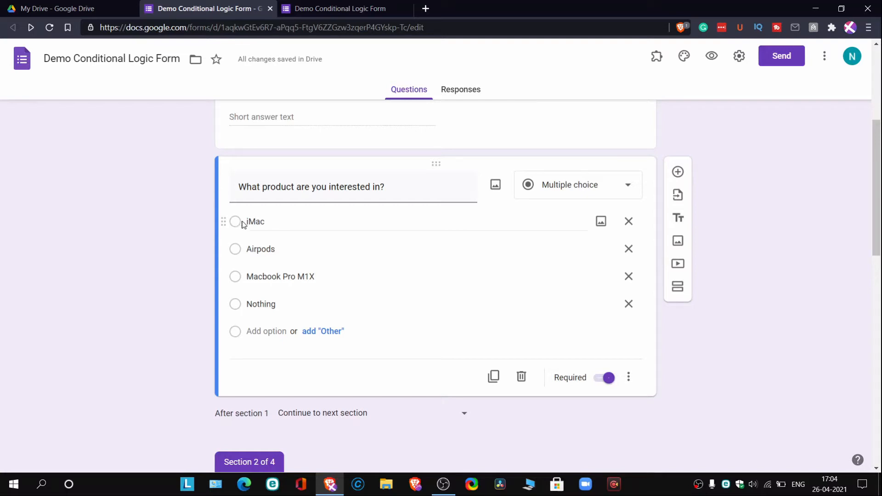
Step: Compare the answer options of the product-interest question with the iMac section and its feature question
{"action": "scroll", "coordinate": [434, 172], "scroll_direction": "down", "scroll_amount": 4}
{"action": "scroll", "coordinate": [334, 223], "scroll_direction": "down", "scroll_amount": 2}
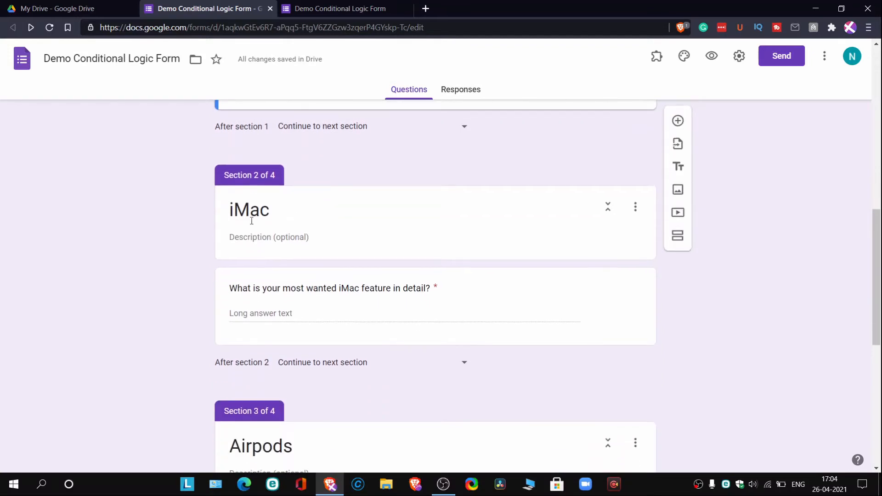
{"action": "scroll", "coordinate": [312, 207], "scroll_direction": "up", "scroll_amount": 5}
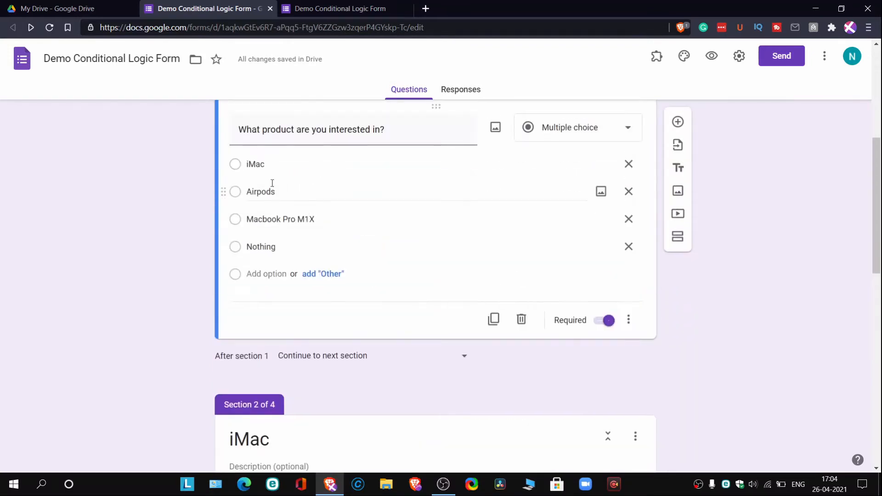
{"action": "scroll", "coordinate": [408, 199], "scroll_direction": "up", "scroll_amount": 2}
{"action": "scroll", "coordinate": [389, 198], "scroll_direction": "up", "scroll_amount": 1}
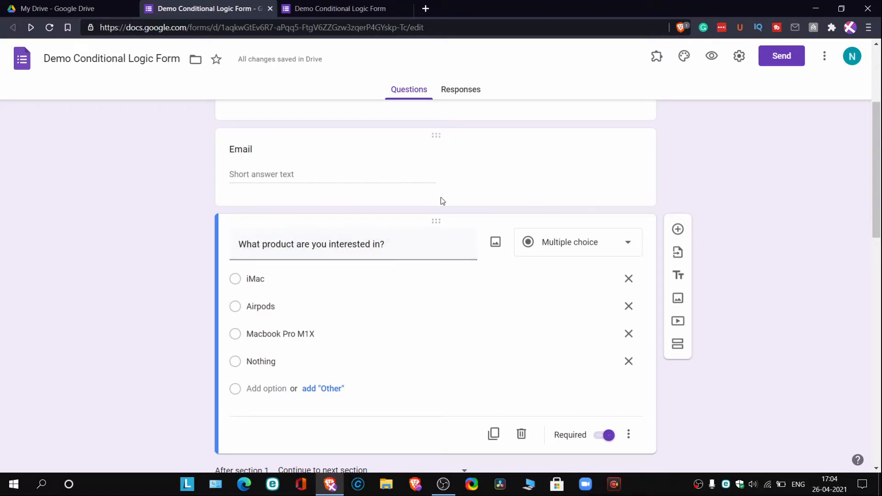
{"action": "scroll", "coordinate": [441, 218], "scroll_direction": "down", "scroll_amount": 1}
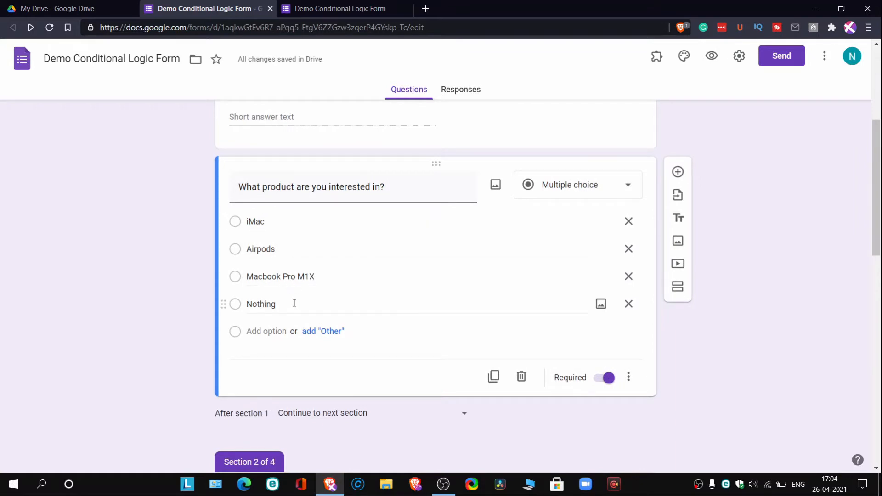
{"action": "scroll", "coordinate": [394, 239], "scroll_direction": "down", "scroll_amount": 2}
{"action": "scroll", "coordinate": [394, 239], "scroll_direction": "up", "scroll_amount": 2}
{"action": "scroll", "coordinate": [286, 219], "scroll_direction": "down", "scroll_amount": 7}
{"action": "scroll", "coordinate": [322, 198], "scroll_direction": "up", "scroll_amount": 3}
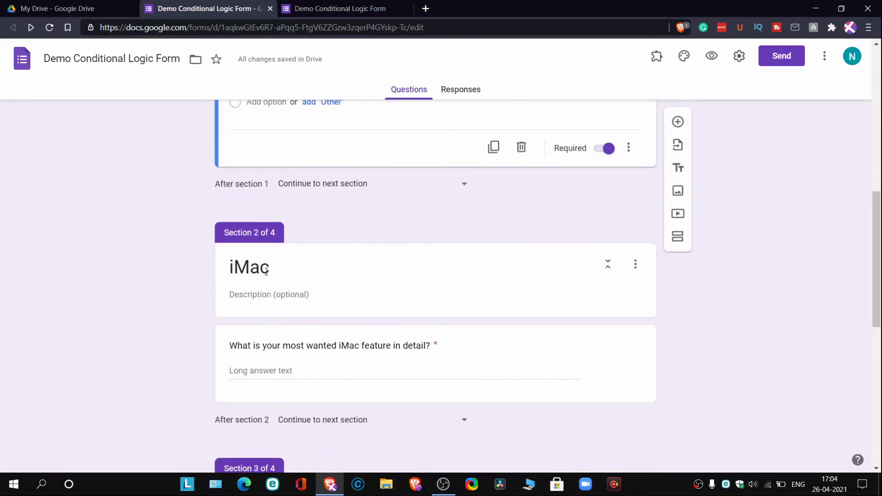
{"action": "scroll", "coordinate": [248, 267], "scroll_direction": "down", "scroll_amount": 3}
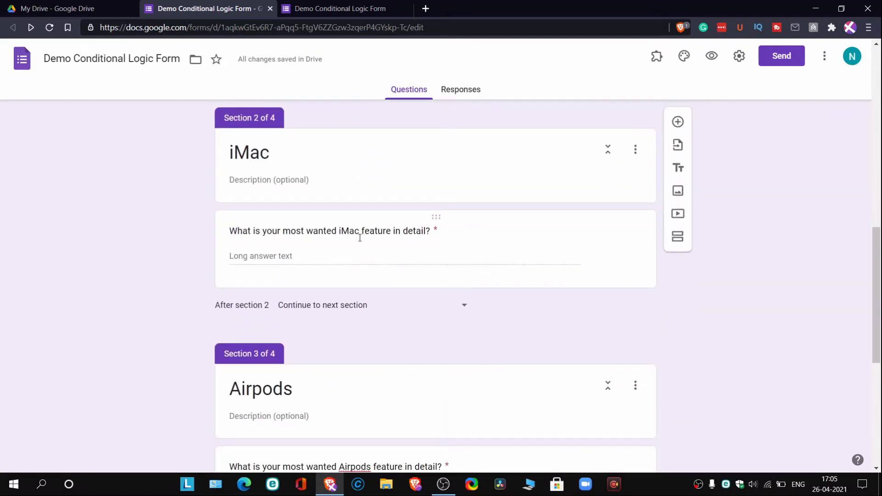
{"action": "scroll", "coordinate": [468, 237], "scroll_direction": "up", "scroll_amount": 15}
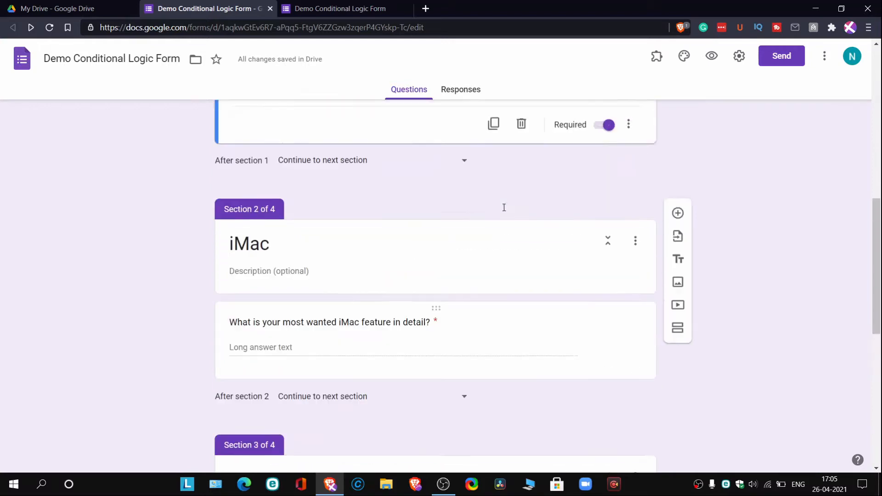
{"action": "scroll", "coordinate": [308, 266], "scroll_direction": "down", "scroll_amount": 1}
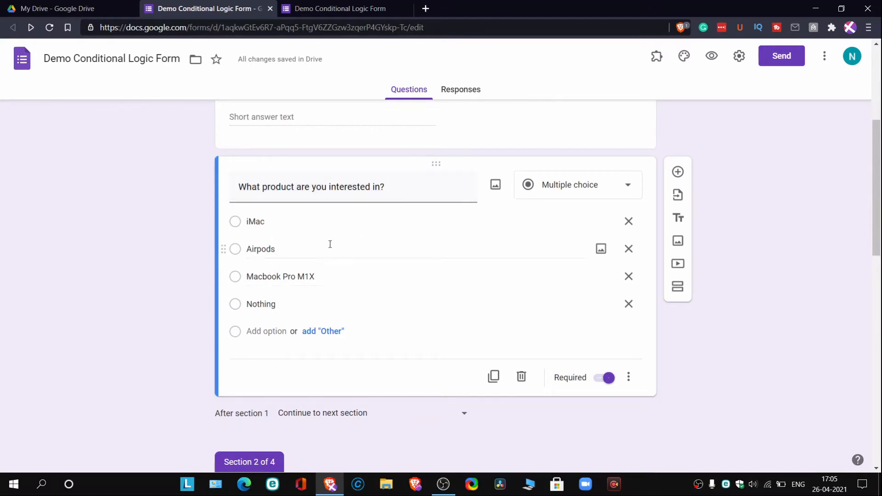
Step: Examine the Airpods and Macbook Pro M1x sections and compare them with the matching answer options in section 1
{"action": "scroll", "coordinate": [305, 243], "scroll_direction": "down", "scroll_amount": 9}
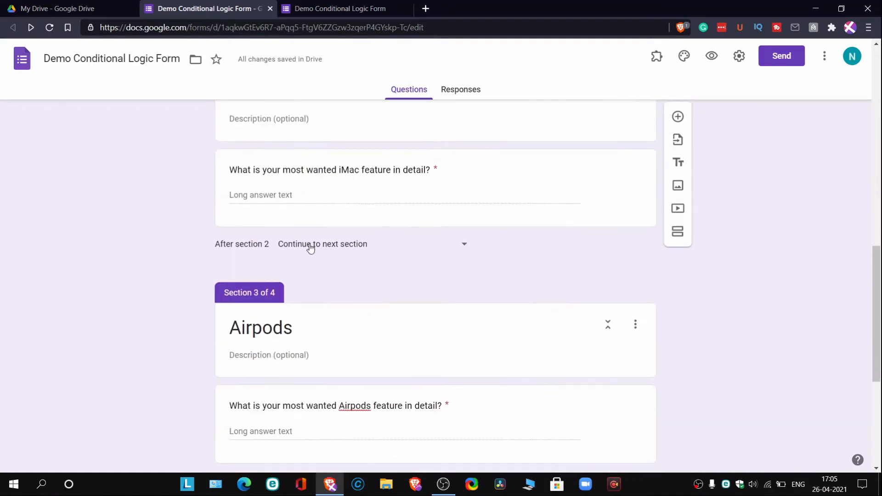
{"action": "scroll", "coordinate": [310, 248], "scroll_direction": "down", "scroll_amount": 2}
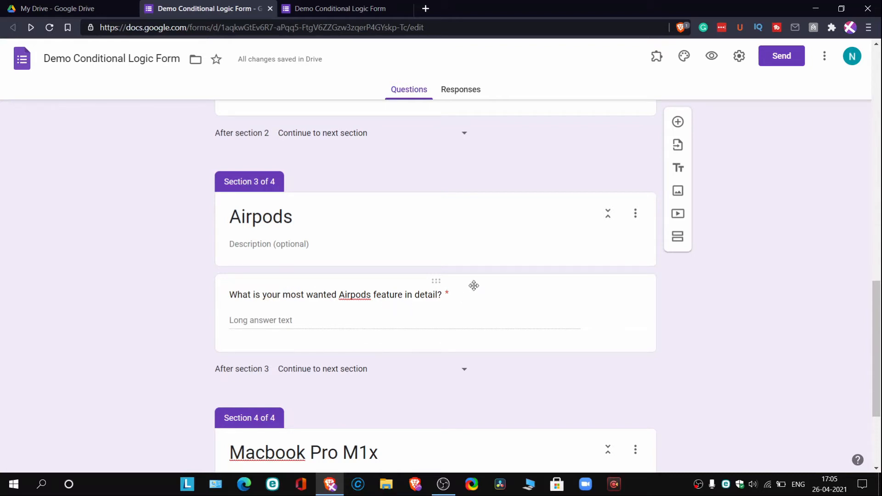
{"action": "scroll", "coordinate": [477, 296], "scroll_direction": "up", "scroll_amount": 15}
{"action": "scroll", "coordinate": [287, 320], "scroll_direction": "down", "scroll_amount": 18}
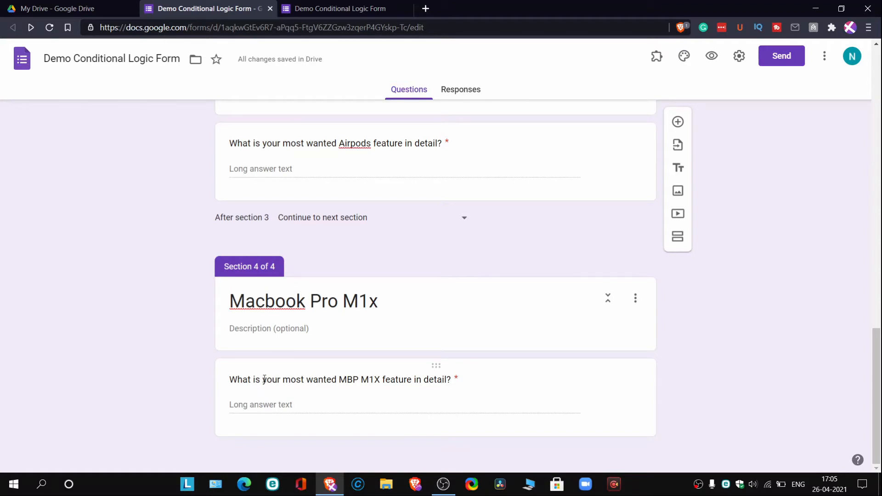
{"action": "scroll", "coordinate": [520, 313], "scroll_direction": "up", "scroll_amount": 20}
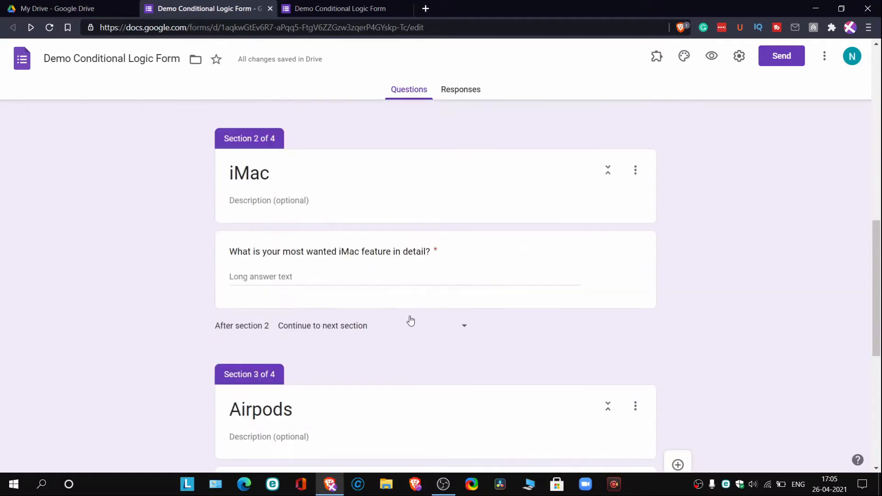
{"action": "scroll", "coordinate": [398, 311], "scroll_direction": "down", "scroll_amount": 1}
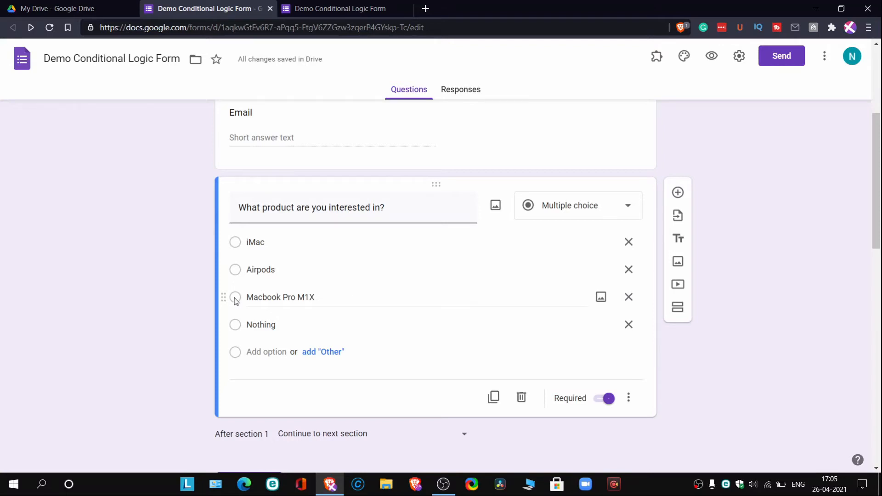
{"action": "scroll", "coordinate": [311, 273], "scroll_direction": "down", "scroll_amount": 15}
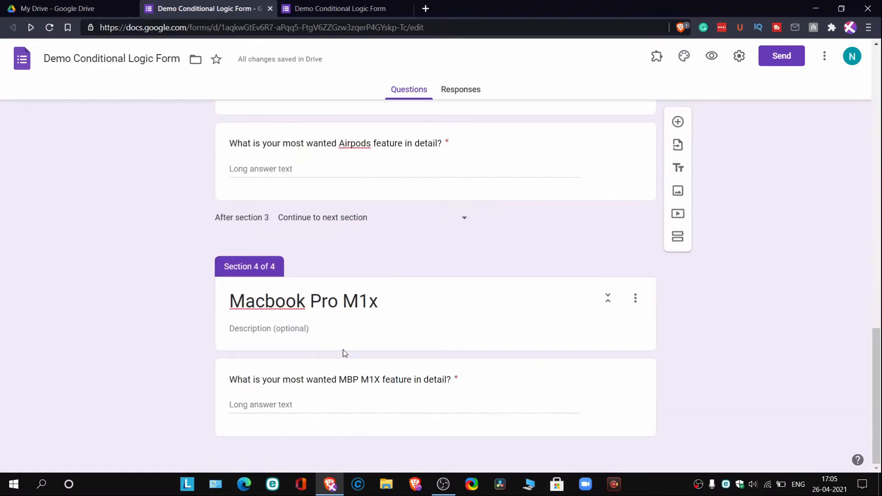
{"action": "scroll", "coordinate": [345, 353], "scroll_direction": "up", "scroll_amount": 15}
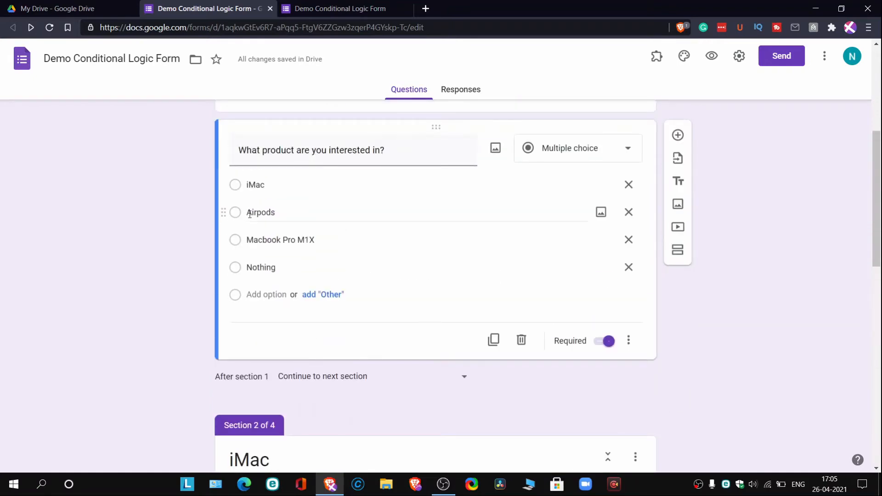
{"action": "scroll", "coordinate": [276, 213], "scroll_direction": "down", "scroll_amount": 13}
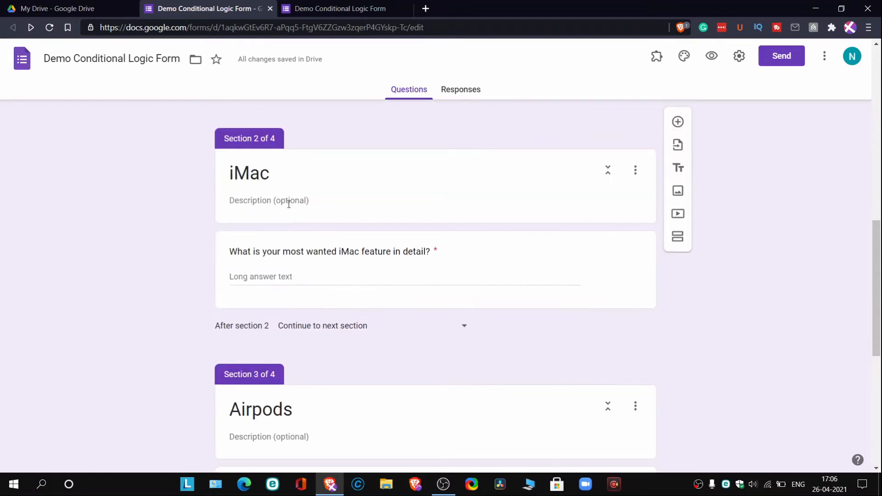
{"action": "scroll", "coordinate": [367, 249], "scroll_direction": "up", "scroll_amount": 2}
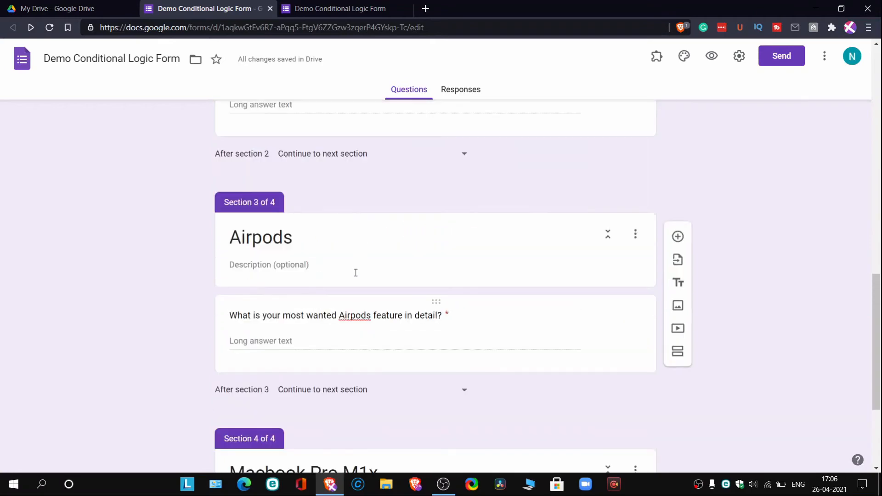
{"action": "scroll", "coordinate": [358, 292], "scroll_direction": "up", "scroll_amount": 3}
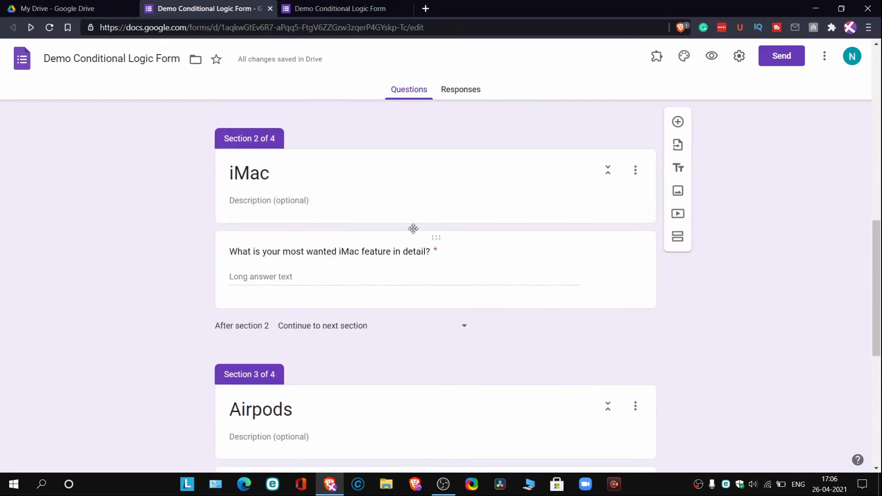
{"action": "scroll", "coordinate": [413, 229], "scroll_direction": "down", "scroll_amount": 7}
{"action": "scroll", "coordinate": [462, 321], "scroll_direction": "up", "scroll_amount": 10}
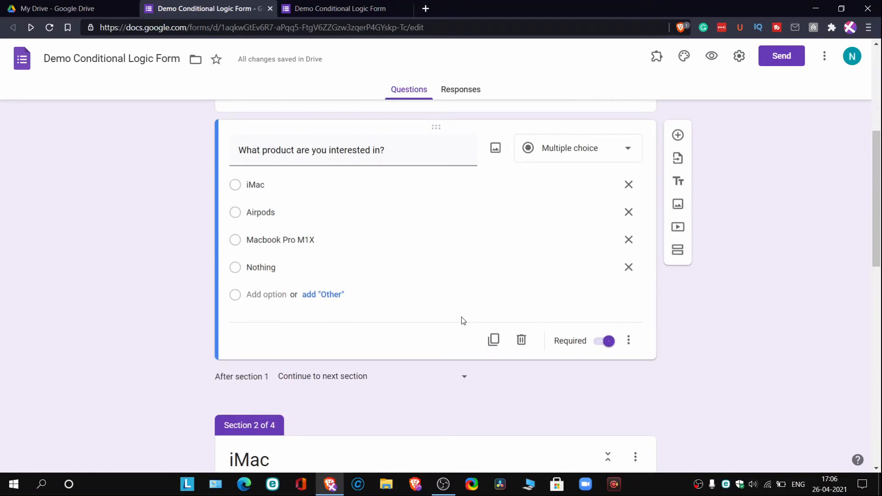
Step: Enable "Go to section based on answer" for the "What product are you interested in?" question
{"action": "scroll", "coordinate": [462, 321], "scroll_direction": "up", "scroll_amount": 1}
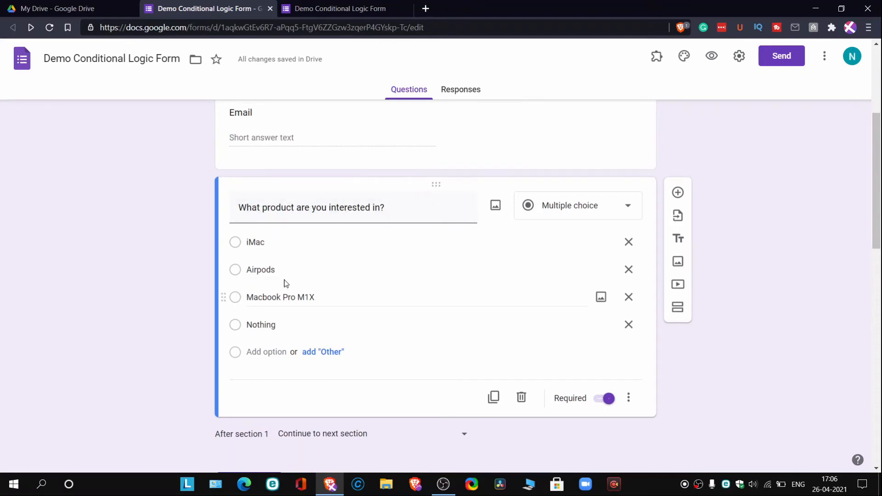
{"action": "scroll", "coordinate": [305, 262], "scroll_direction": "down", "scroll_amount": 4}
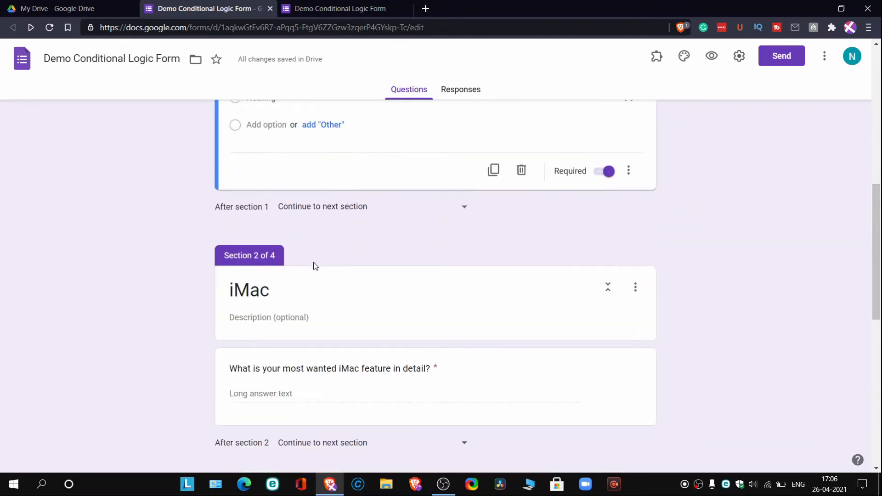
{"action": "scroll", "coordinate": [301, 349], "scroll_direction": "up", "scroll_amount": 4}
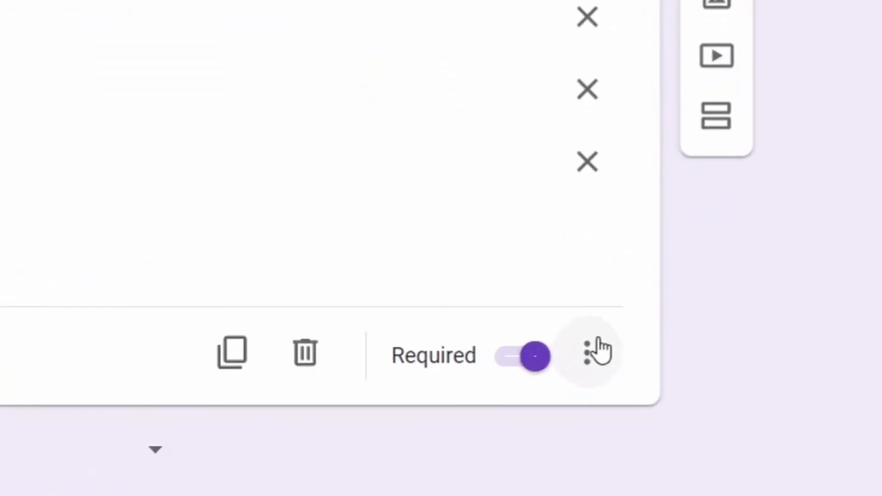
{"action": "left_click", "coordinate": [599, 339]}
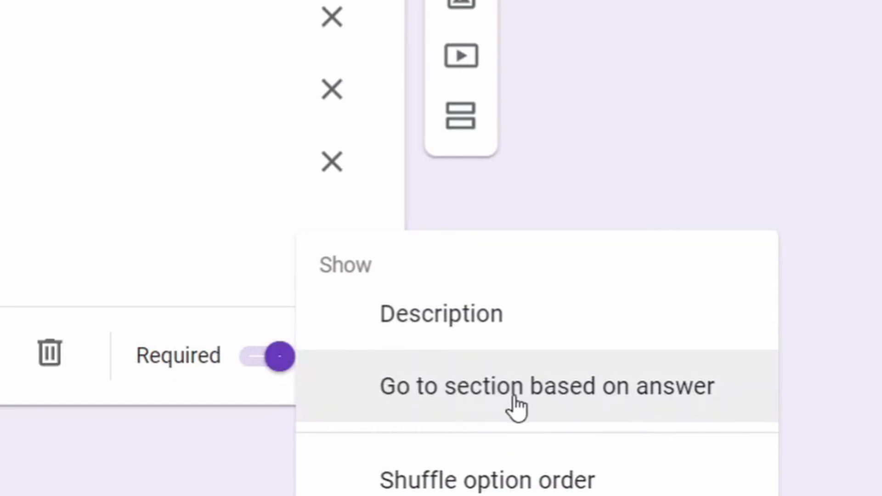
{"action": "left_click", "coordinate": [516, 404]}
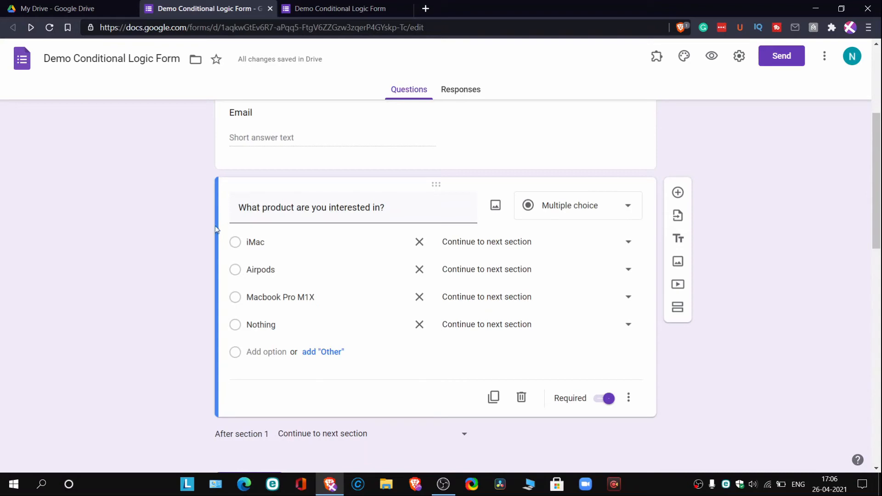
Step: Route the iMac answer of the product-interest question to section 2 (iMac)
{"action": "scroll", "coordinate": [259, 236], "scroll_direction": "down", "scroll_amount": 7}
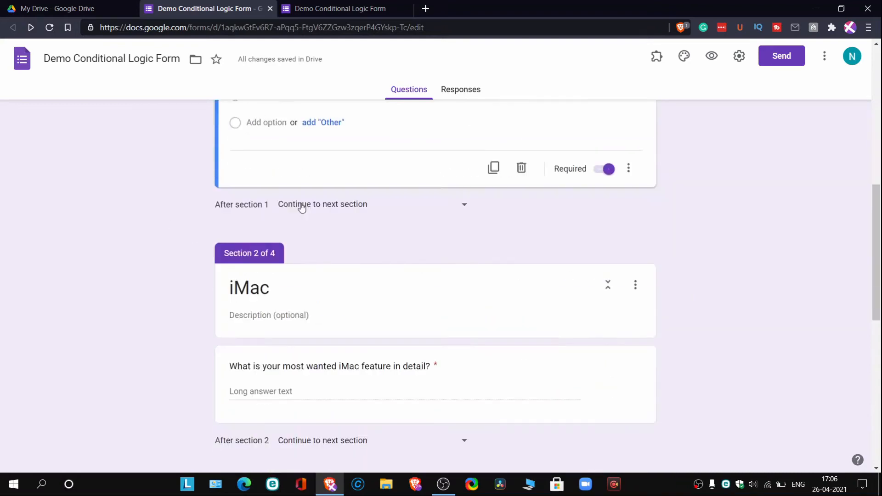
{"action": "scroll", "coordinate": [307, 206], "scroll_direction": "up", "scroll_amount": 8}
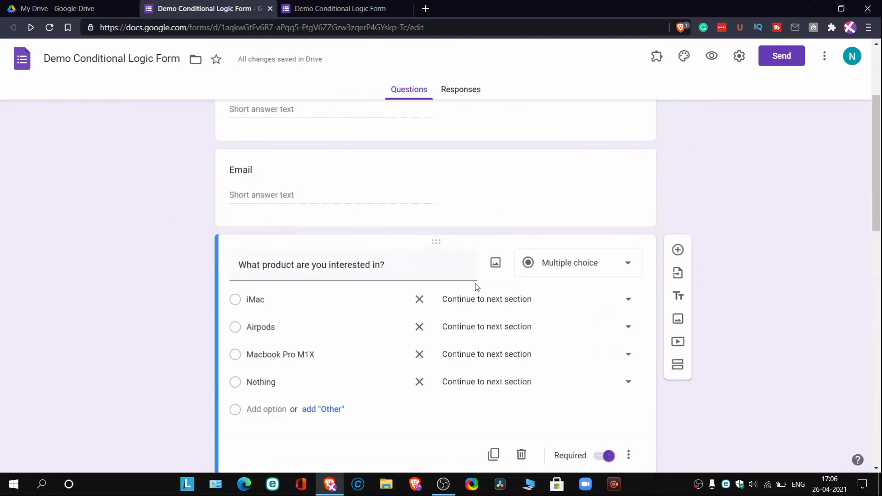
{"action": "left_click", "coordinate": [494, 303]}
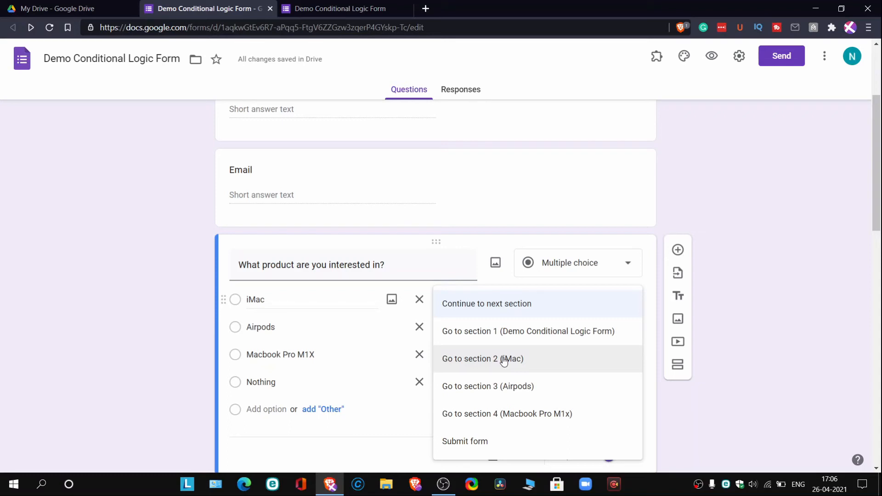
{"action": "scroll", "coordinate": [529, 360], "scroll_direction": "up", "scroll_amount": 1}
{"action": "left_click", "coordinate": [529, 360]}
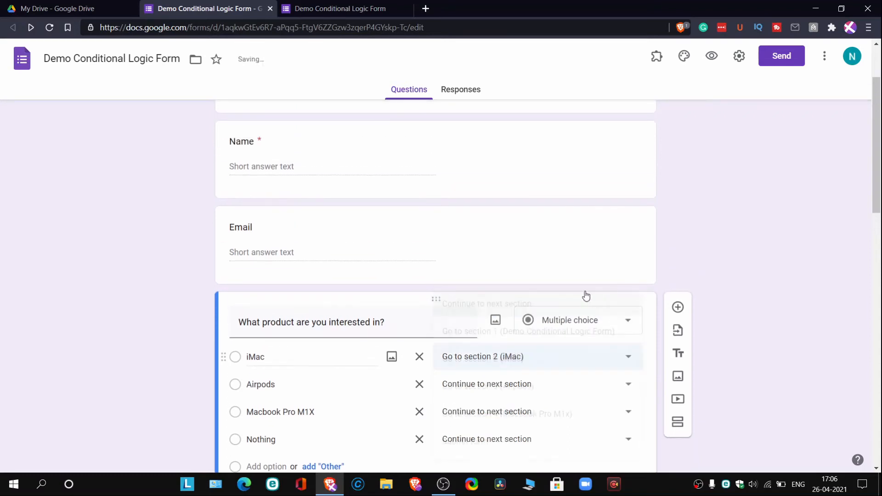
Step: Route the Airpods answer of the product-interest question to section 3 (Airpods)
{"action": "scroll", "coordinate": [552, 285], "scroll_direction": "down", "scroll_amount": 1}
{"action": "left_click", "coordinate": [473, 327]}
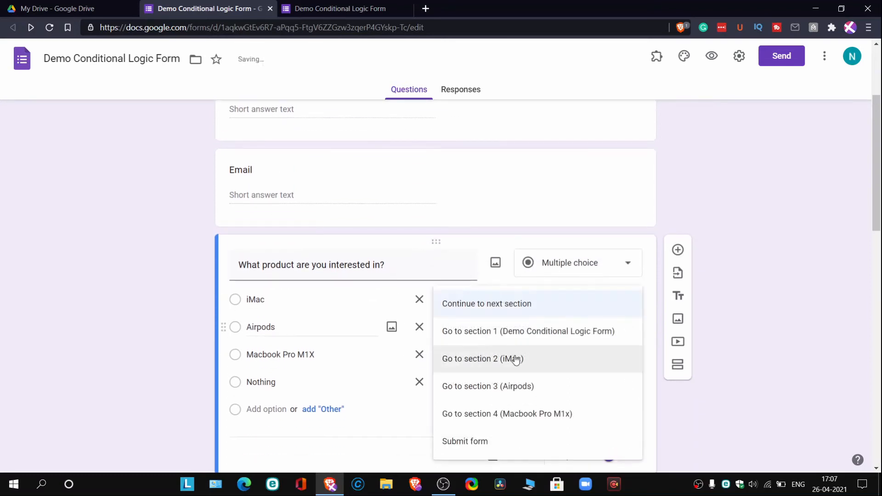
{"action": "left_click", "coordinate": [516, 386]}
Step: Route the Macbook Pro M1X answer of the product-interest question to section 4 (Macbook Pro M1x)
{"action": "scroll", "coordinate": [472, 313], "scroll_direction": "down", "scroll_amount": 1}
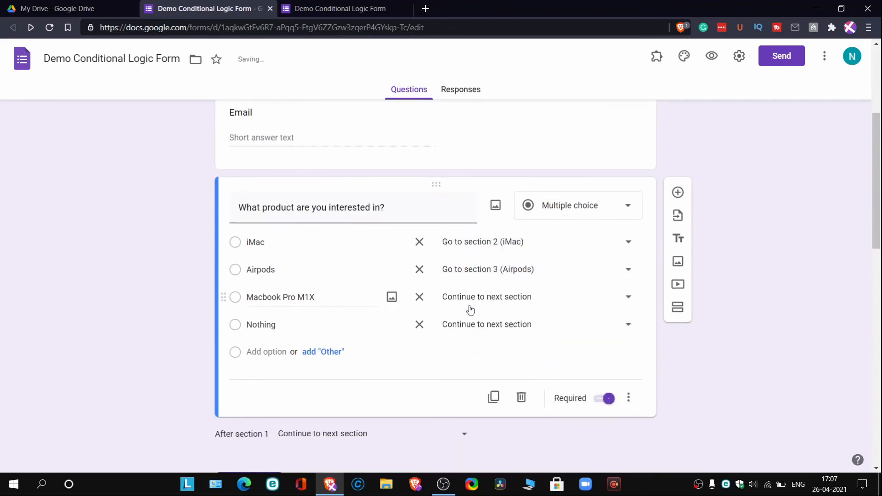
{"action": "left_click", "coordinate": [486, 299]}
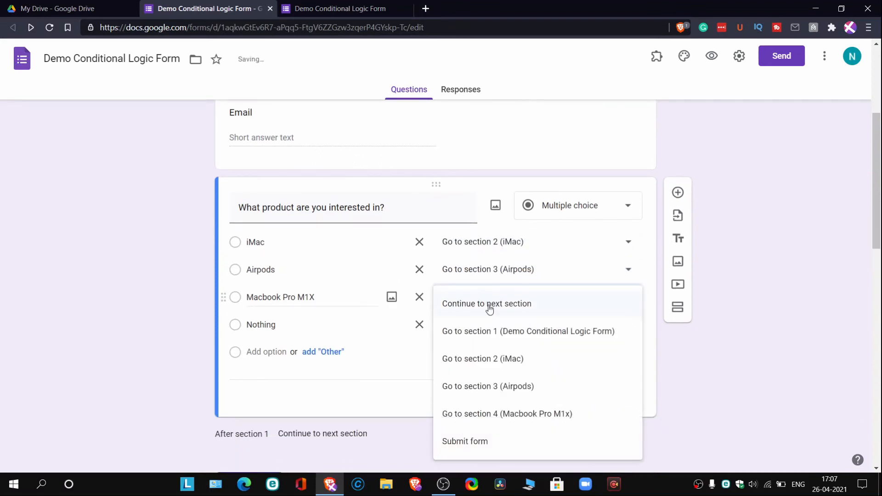
{"action": "left_click", "coordinate": [531, 415]}
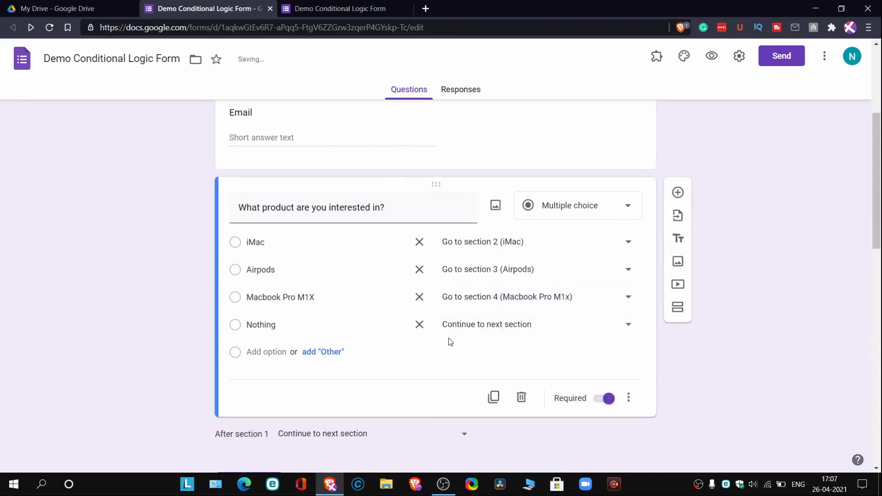
Step: Set the Nothing answer of the product-interest question to submit the form
{"action": "left_click", "coordinate": [506, 325]}
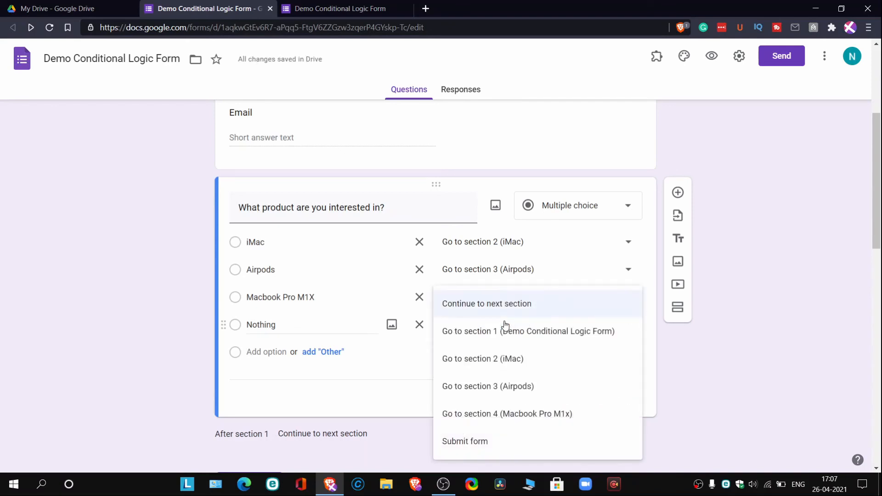
{"action": "left_click", "coordinate": [498, 442]}
{"action": "scroll", "coordinate": [561, 257], "scroll_direction": "down", "scroll_amount": 5}
{"action": "scroll", "coordinate": [539, 249], "scroll_direction": "up", "scroll_amount": 2}
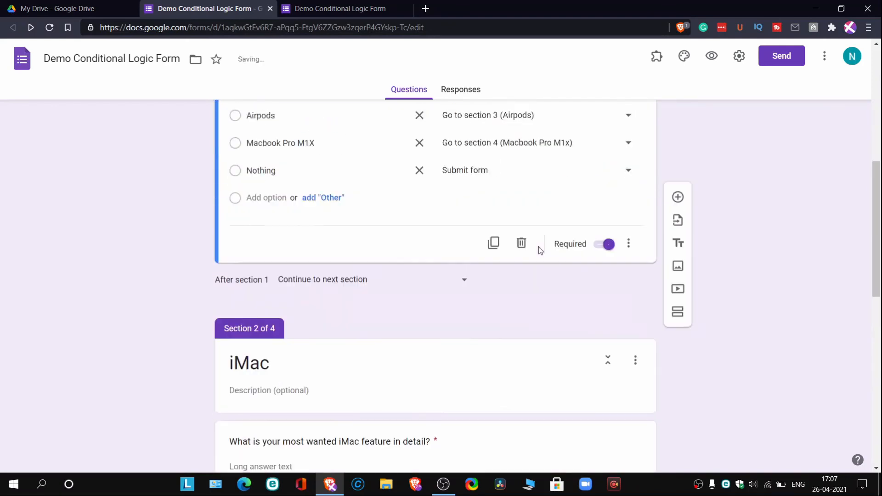
Step: Open the form preview and enter the respondent's first name in the Name field
{"action": "scroll", "coordinate": [560, 250], "scroll_direction": "up", "scroll_amount": 8}
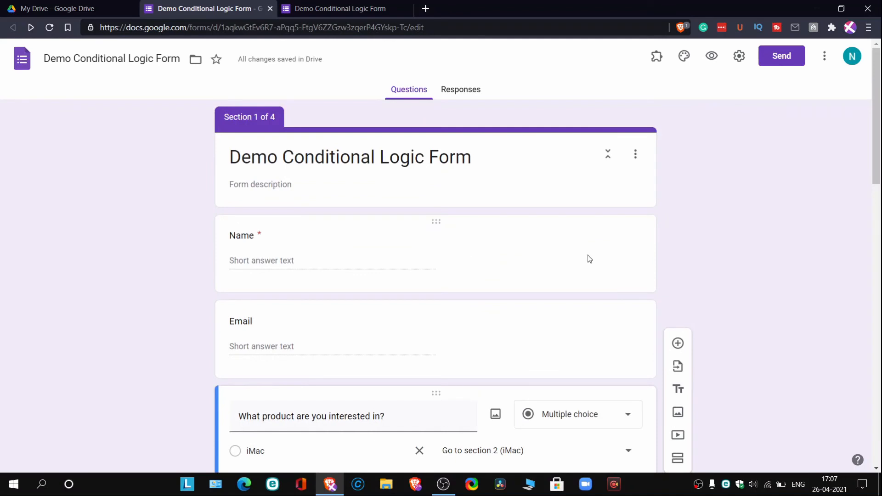
{"action": "left_click", "coordinate": [710, 65]}
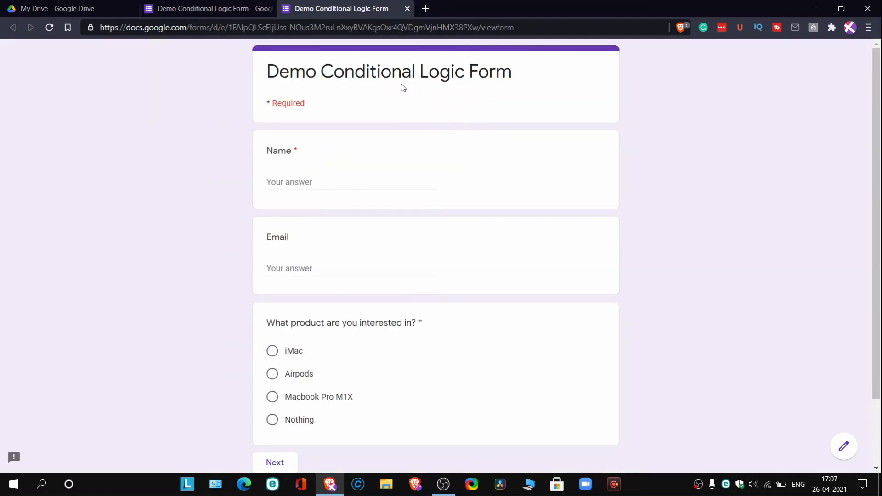
{"action": "scroll", "coordinate": [361, 124], "scroll_direction": "down", "scroll_amount": 1}
{"action": "left_click", "coordinate": [361, 124]}
{"action": "type", "text": "Naman"}
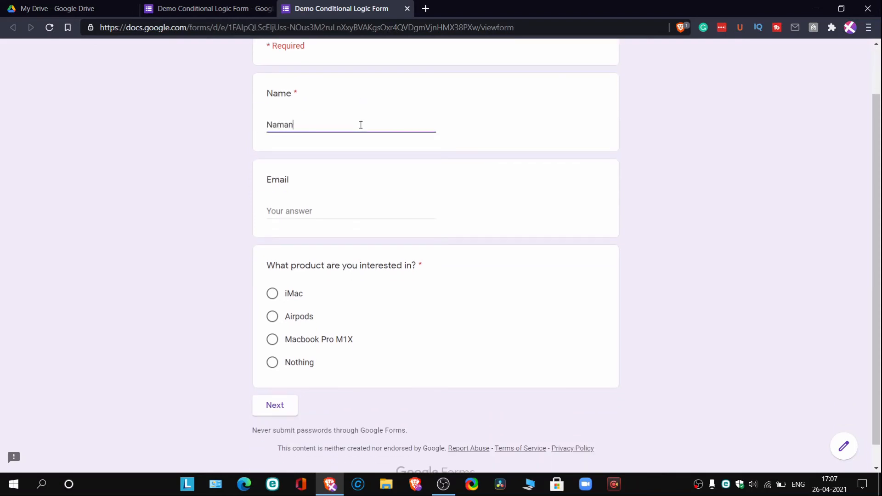
{"action": "left_click", "coordinate": [102, 137]}
{"action": "scroll", "coordinate": [349, 215], "scroll_direction": "down", "scroll_amount": 1}
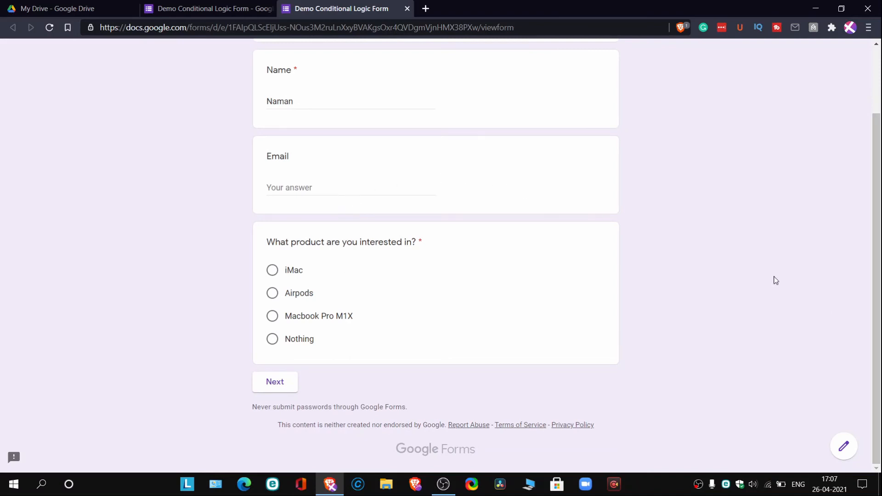
Step: Test the Airpods route by answering the product-interest question with Airpods and continuing to the following section
{"action": "left_click", "coordinate": [274, 295]}
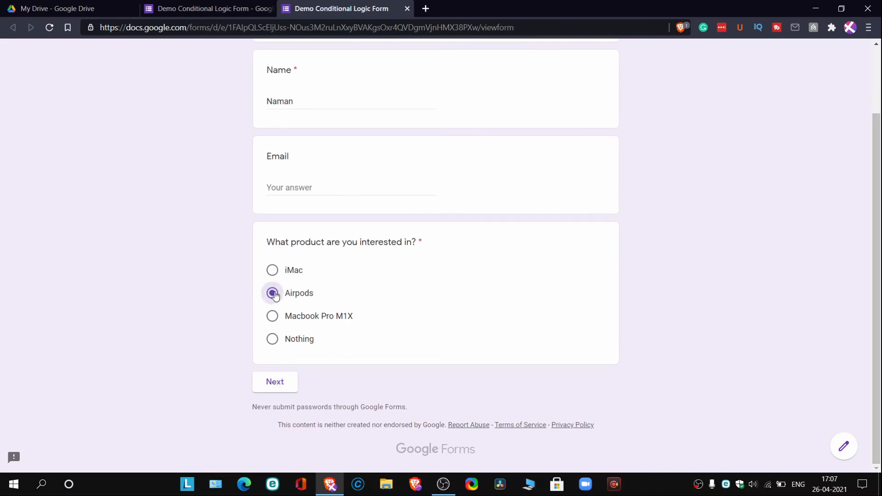
{"action": "left_click", "coordinate": [283, 391]}
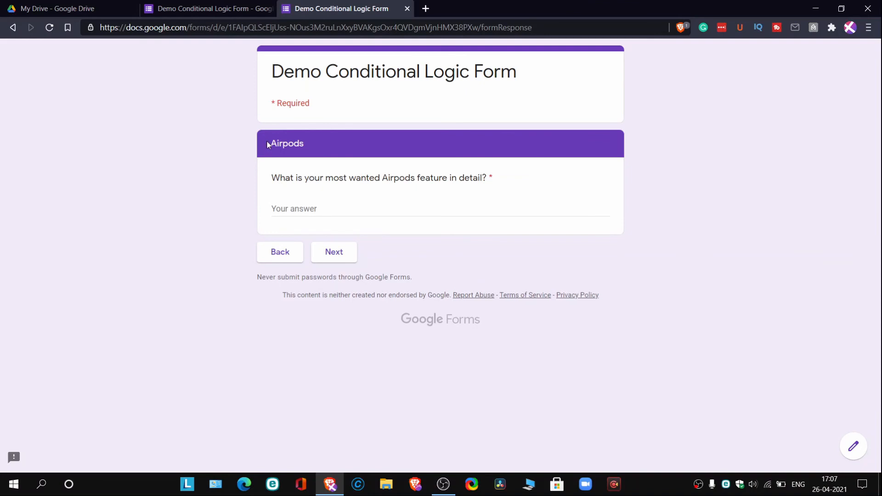
{"action": "left_click_drag", "start_coordinate": [273, 144], "coordinate": [244, 133]}
{"action": "left_click", "coordinate": [349, 135]}
{"action": "left_click", "coordinate": [251, 160]}
Step: Go back in the preview and test the iMac answer by continuing to its section, then return to the form editor
{"action": "left_click", "coordinate": [283, 255]}
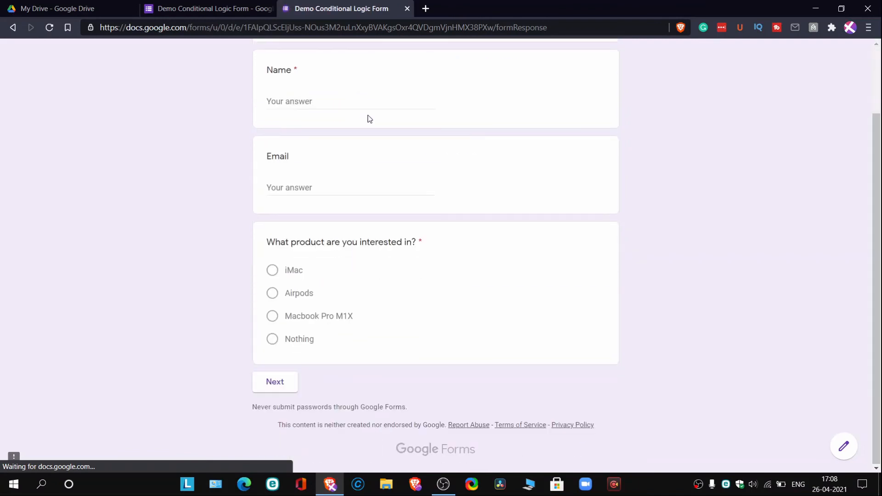
{"action": "left_click", "coordinate": [274, 271]}
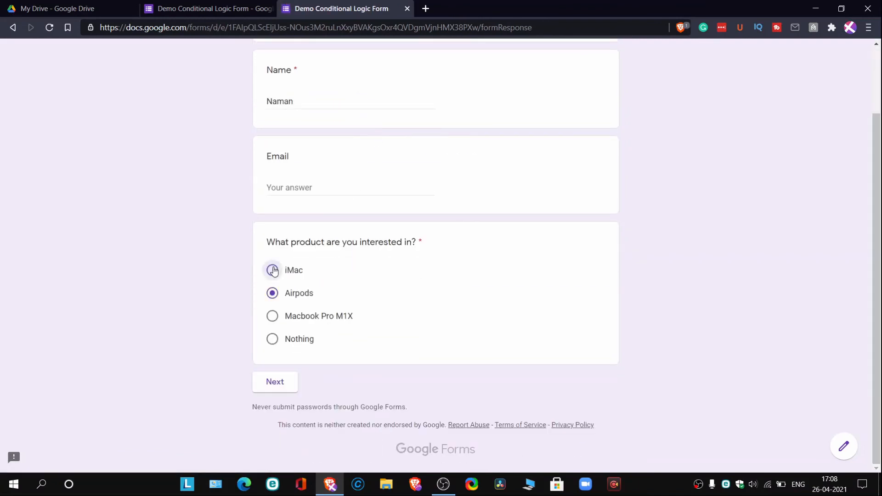
{"action": "left_click", "coordinate": [269, 385]}
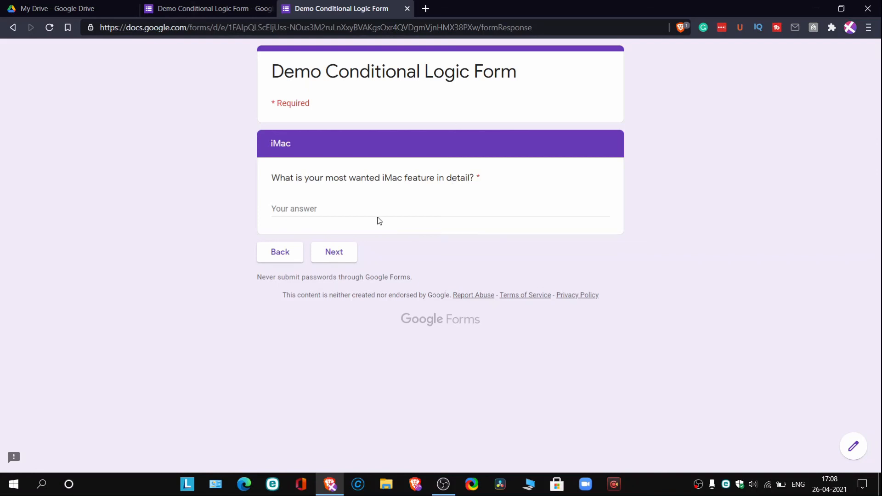
{"action": "left_click", "coordinate": [232, 5]}
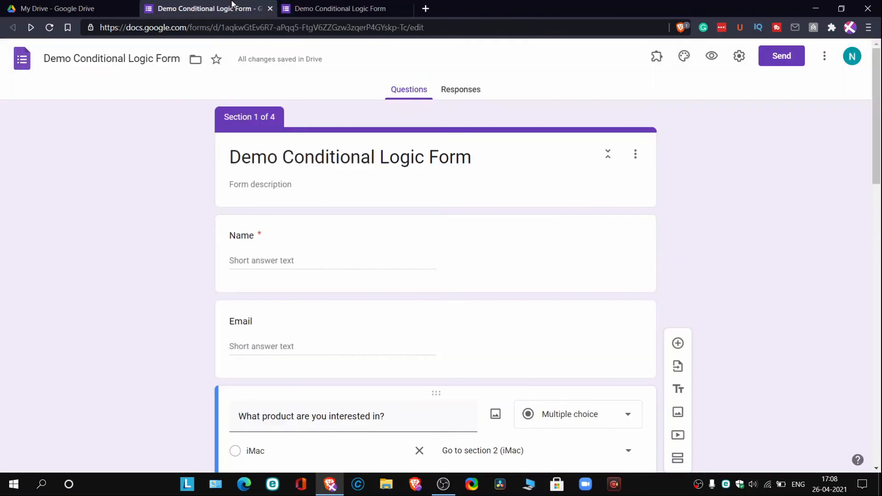